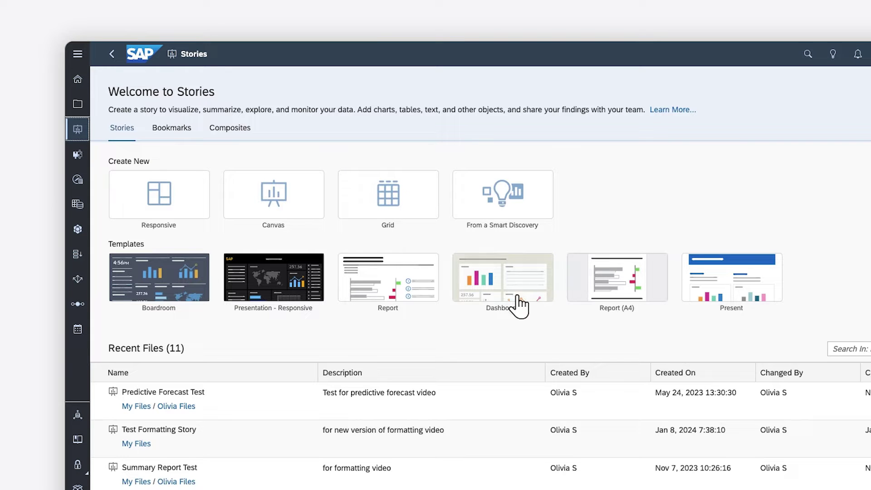
# - Create an optimized-design Dashboard story and preview its layout options
pyautogui.click(502, 300)
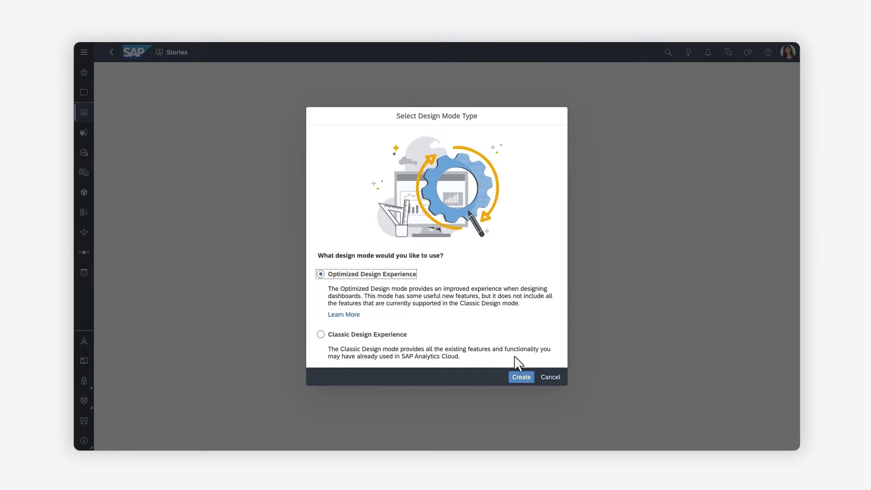
pyautogui.click(520, 378)
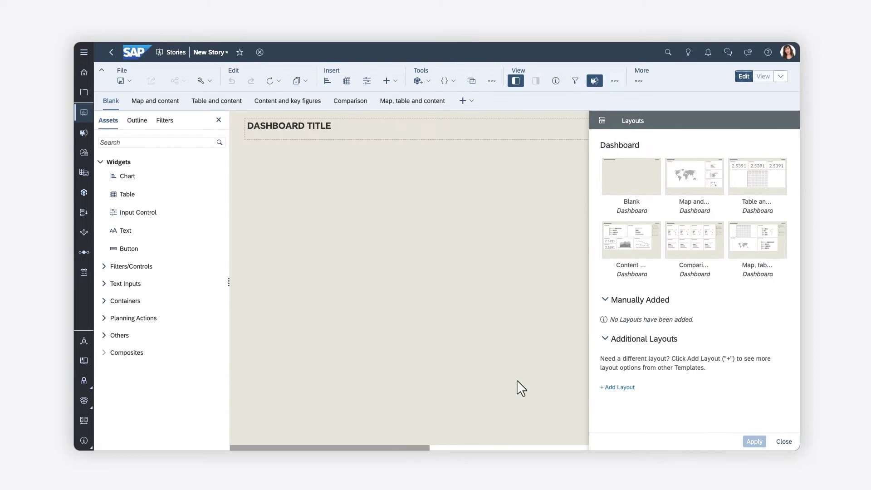
pyautogui.click(155, 102)
pyautogui.click(220, 104)
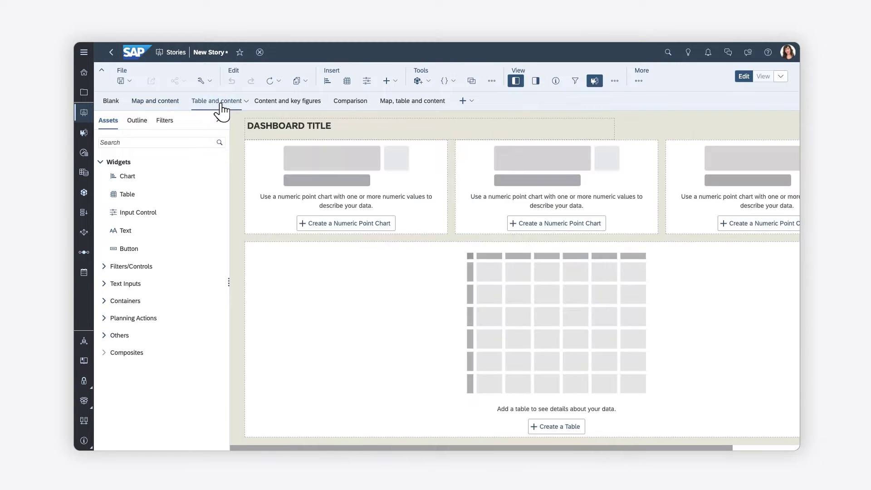
pyautogui.click(283, 103)
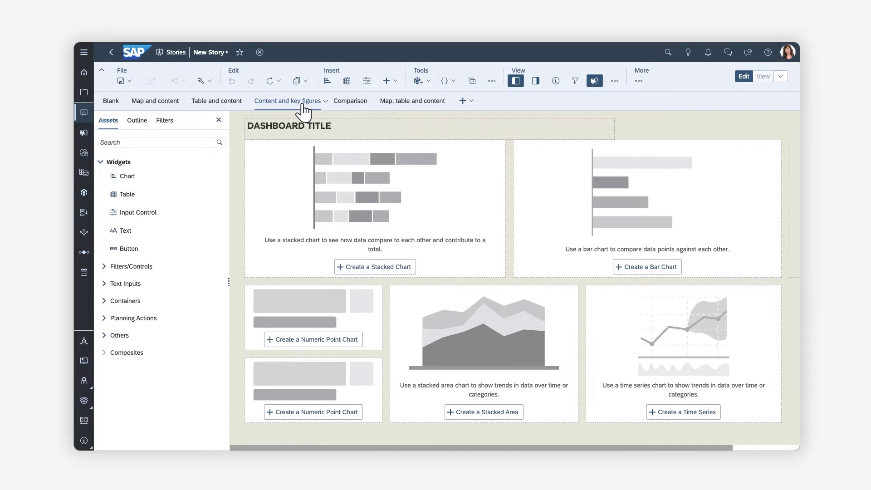
pyautogui.click(350, 103)
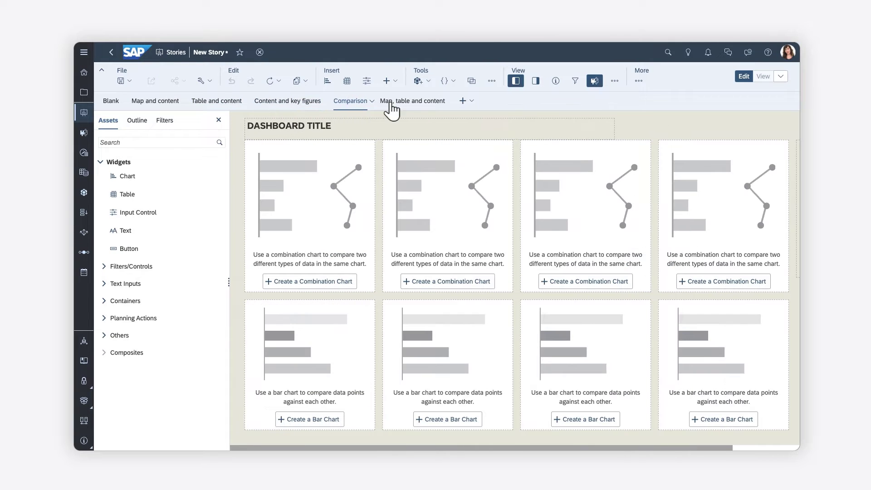
pyautogui.click(413, 104)
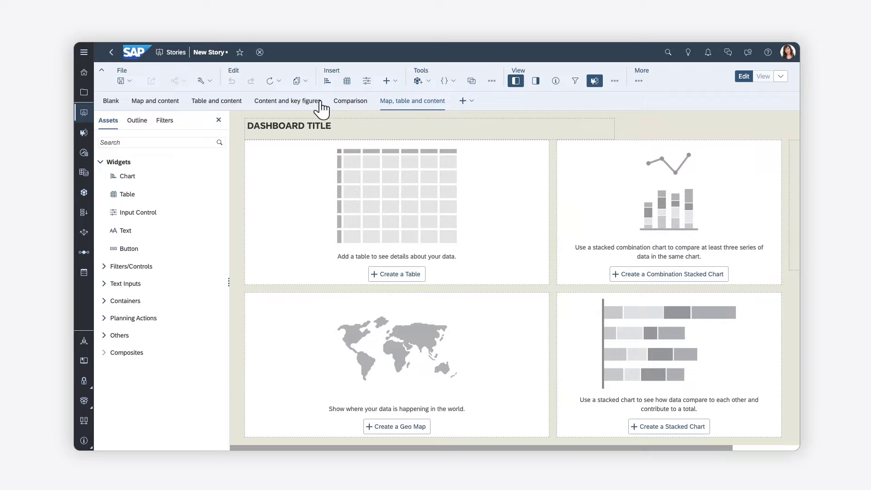
pyautogui.click(109, 101)
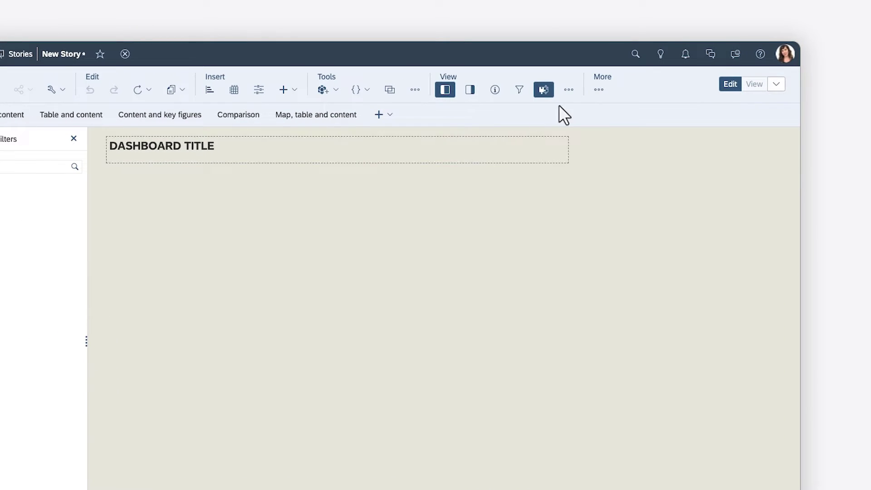
# - Apply the 'Map, table and content' layout to the blank page
pyautogui.click(598, 90)
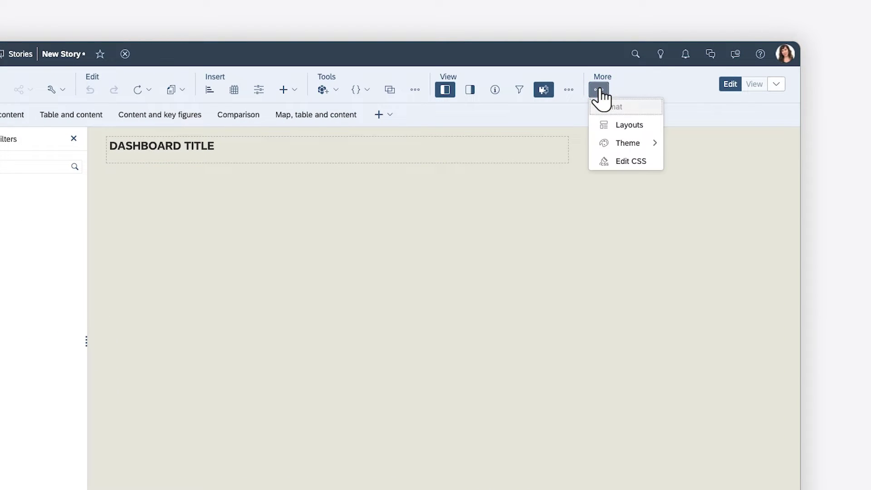
pyautogui.click(624, 126)
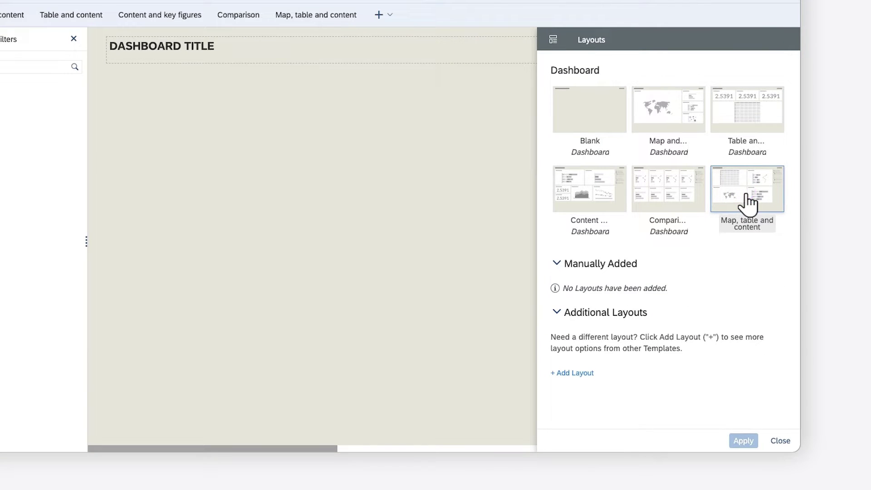
pyautogui.click(746, 204)
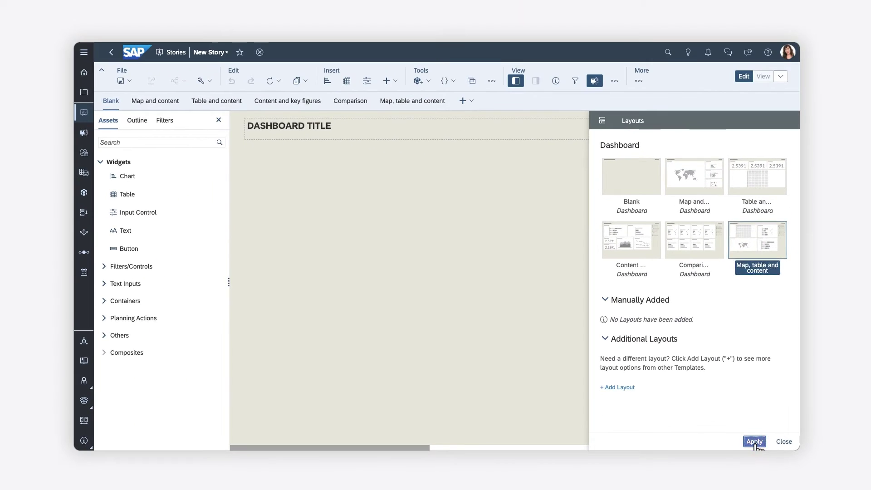
pyautogui.click(755, 442)
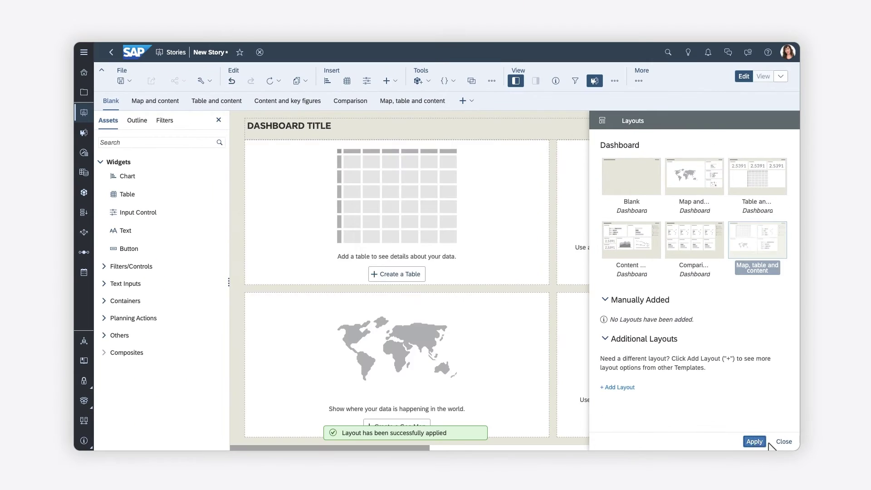
pyautogui.click(783, 442)
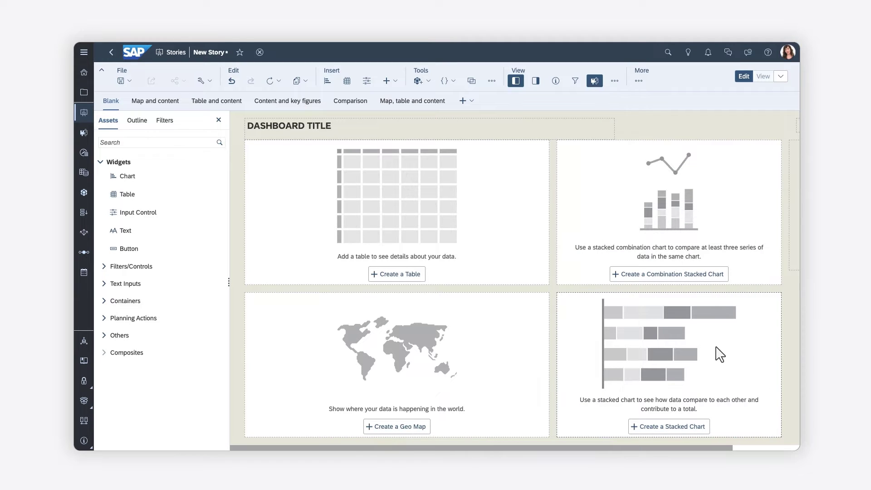
# - Add a table from the Public PLANNING_update model with a column dimension
pyautogui.click(400, 276)
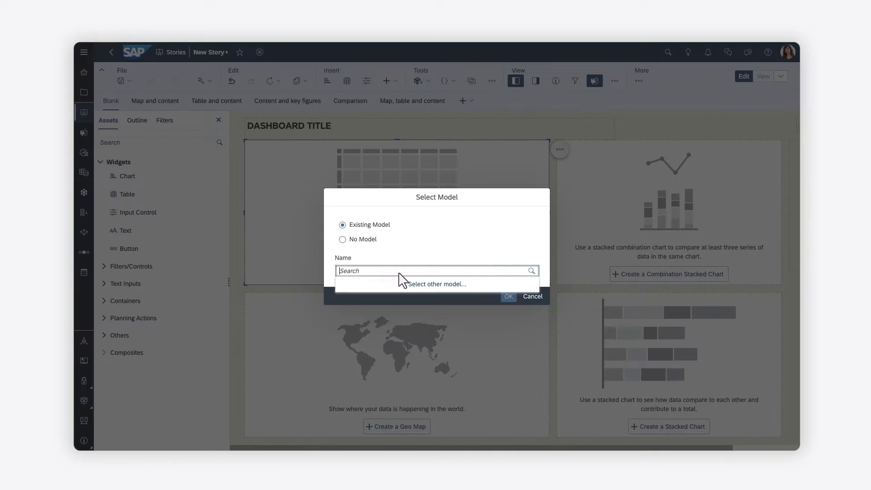
pyautogui.click(415, 285)
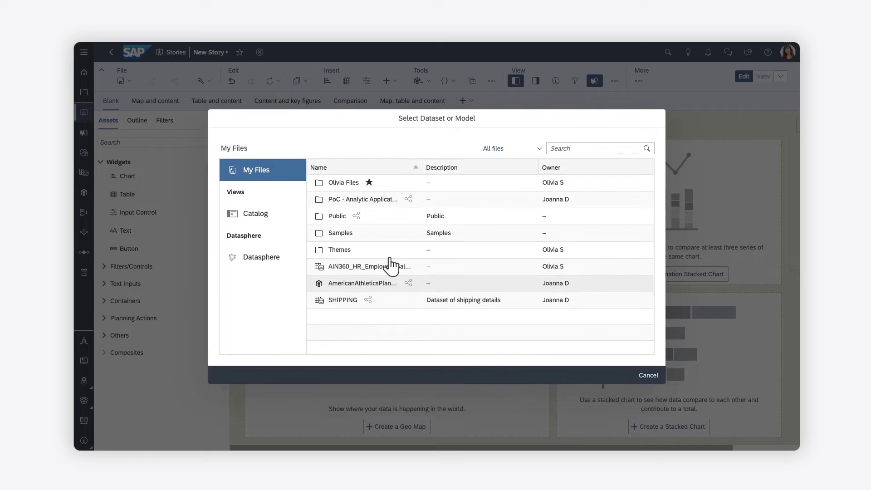
pyautogui.click(340, 216)
pyautogui.scroll(-2, 385, 282)
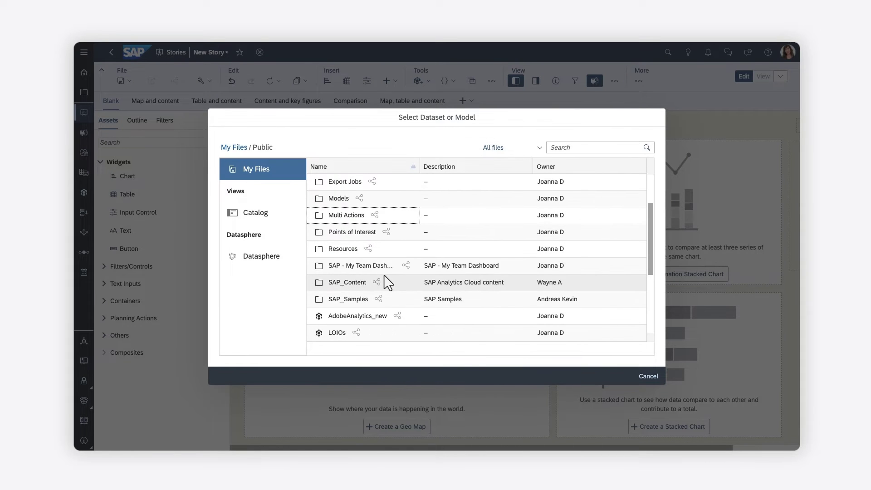
pyautogui.scroll(-1, 385, 282)
pyautogui.scroll(-2, 385, 281)
pyautogui.click(368, 252)
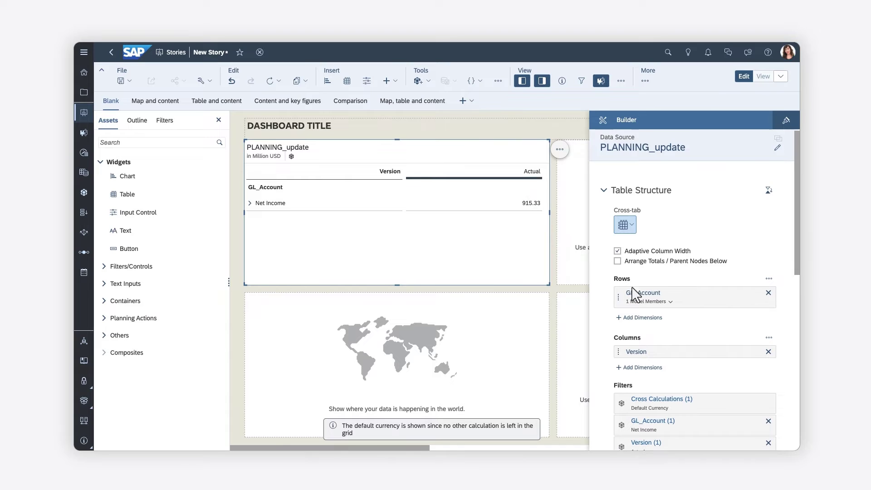
pyautogui.scroll(-2, 607, 295)
pyautogui.click(639, 310)
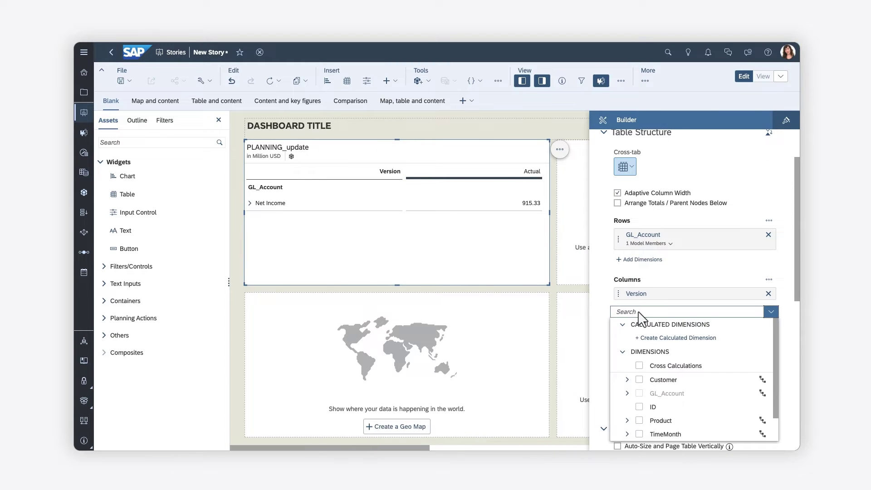
pyautogui.scroll(-1, 654, 394)
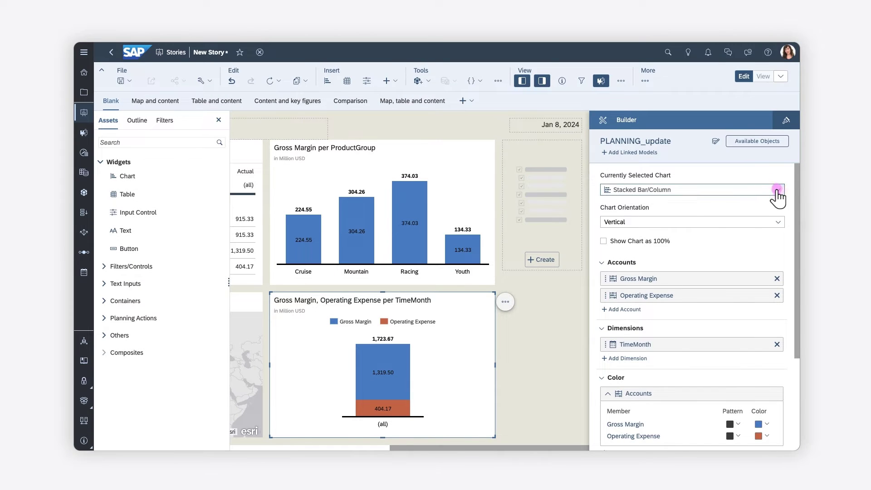
# - Make the bottom chart a Time Series and remove the empty placeholder widget
pyautogui.click(778, 190)
pyautogui.click(698, 292)
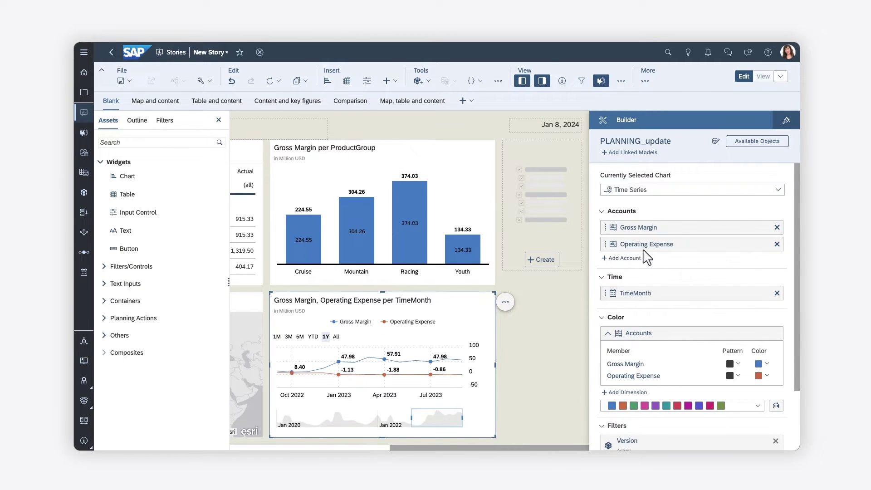
pyautogui.click(569, 151)
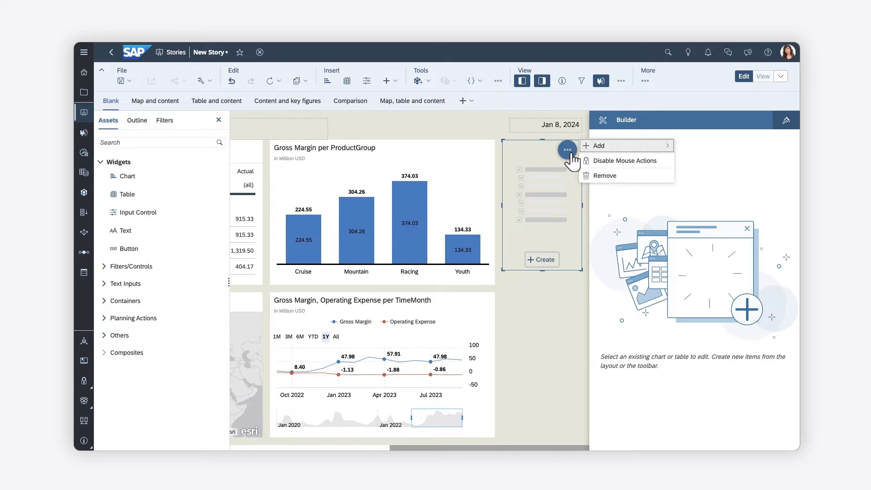
pyautogui.click(599, 173)
pyautogui.click(570, 126)
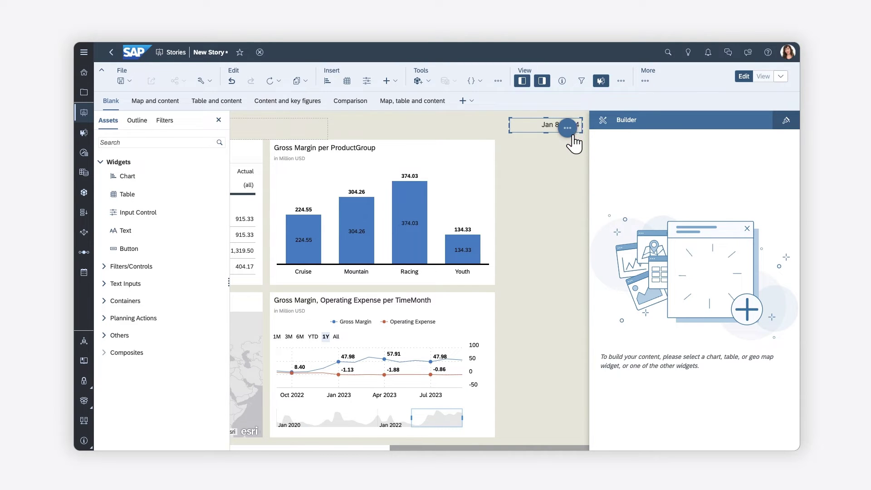
# - Delete the Jan 8, 2024 date widget and rename the page 'Summary Report'
pyautogui.click(602, 126)
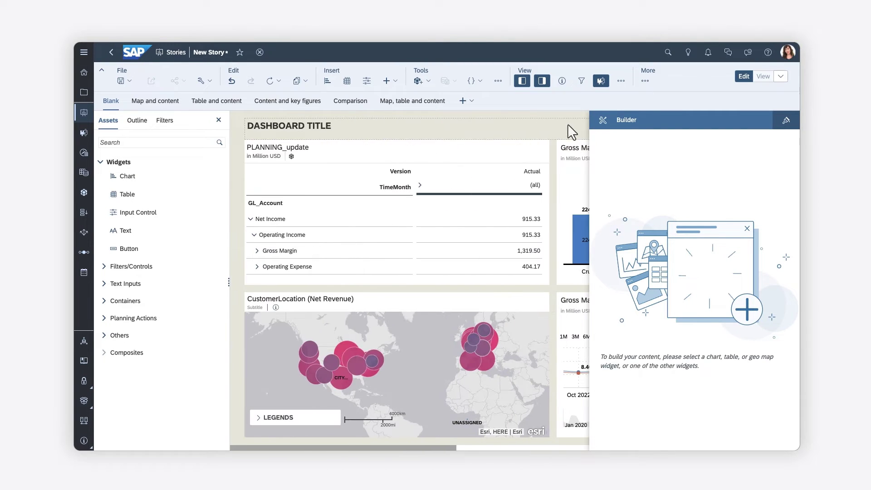
pyautogui.click(542, 80)
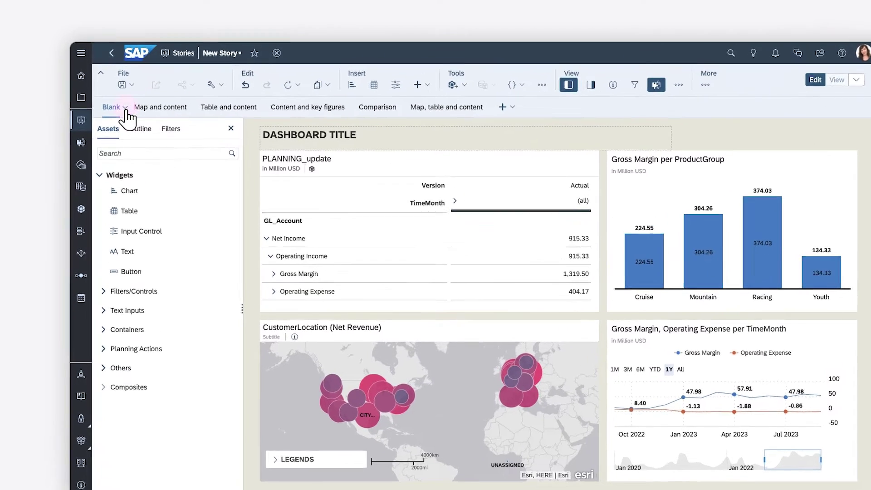
pyautogui.click(126, 103)
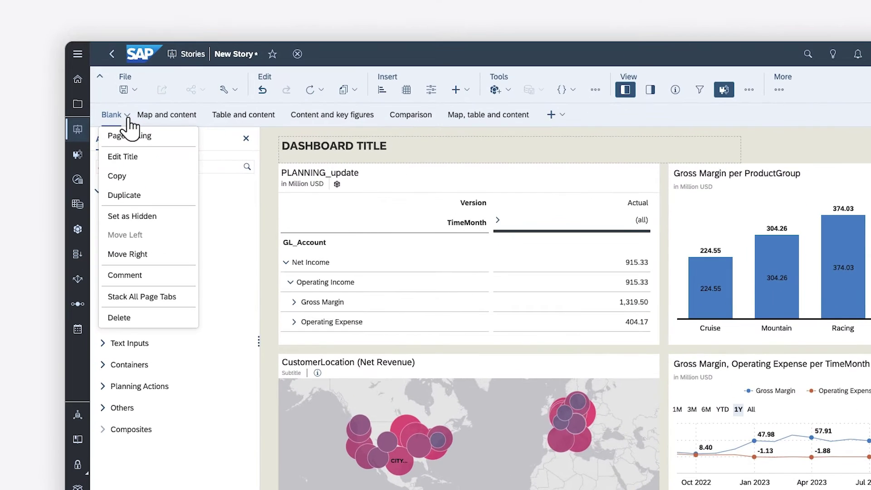
pyautogui.click(129, 155)
pyautogui.write('Su')
pyautogui.write('rt')
pyautogui.press('Return')
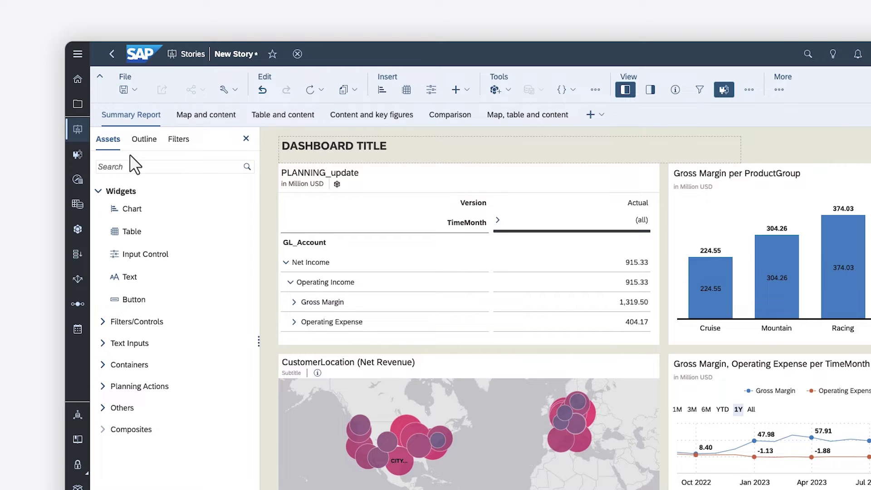
pyautogui.click(625, 90)
pyautogui.click(455, 89)
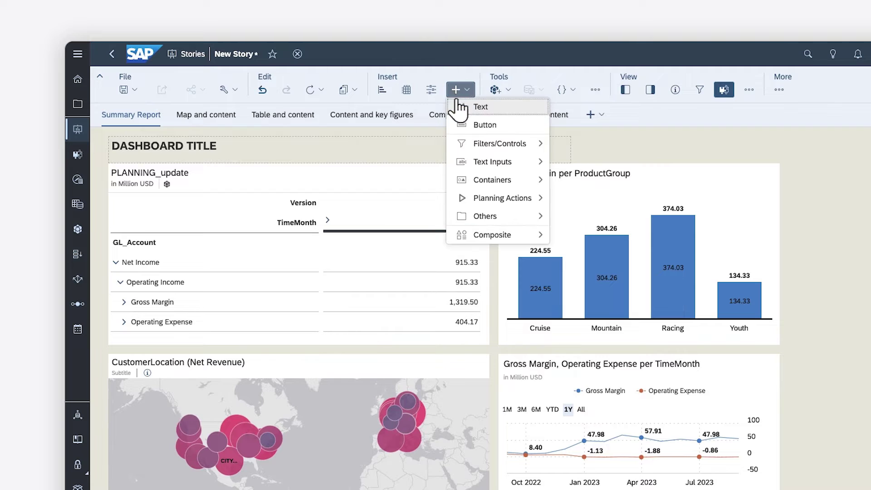
pyautogui.moveTo(485, 216)
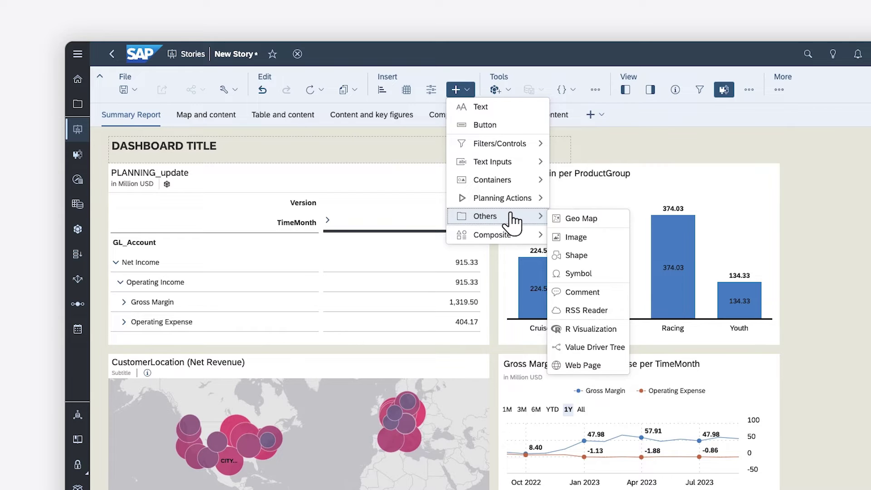
# - Insert a straight line shape and drag it just under the dashboard title
pyautogui.click(584, 255)
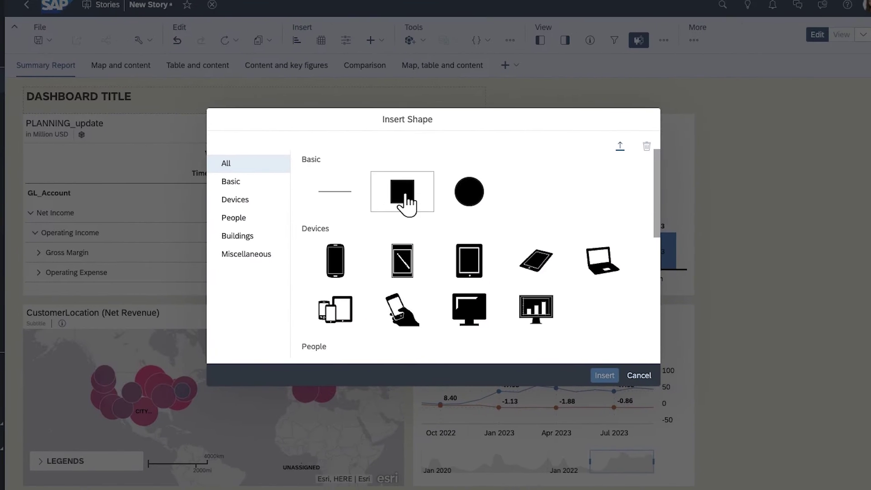
pyautogui.click(340, 196)
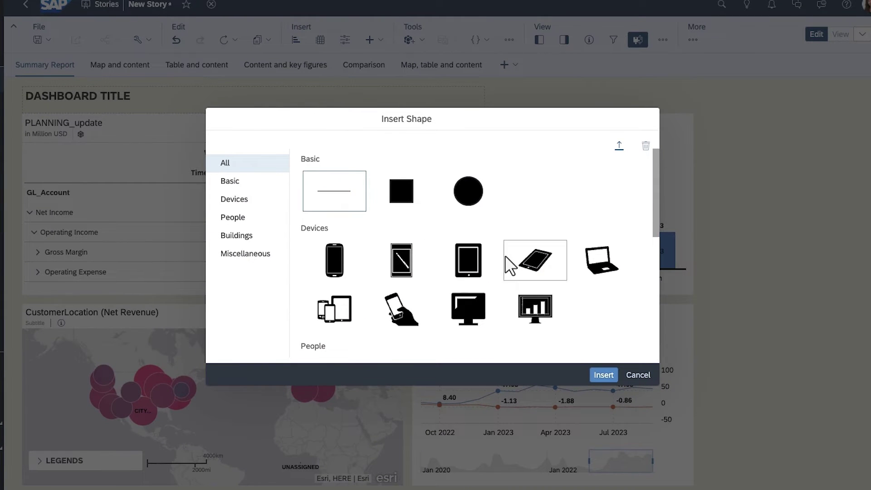
pyautogui.click(602, 375)
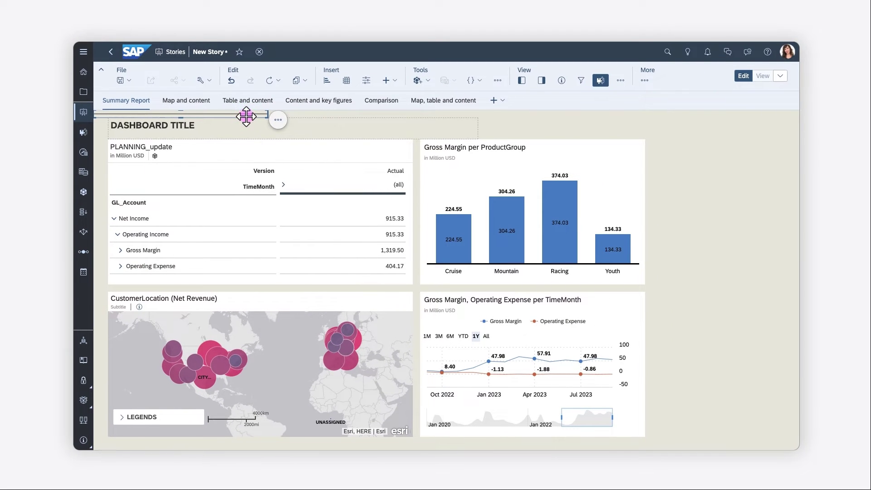
pyautogui.moveTo(247, 116); pyautogui.dragTo(260, 138)
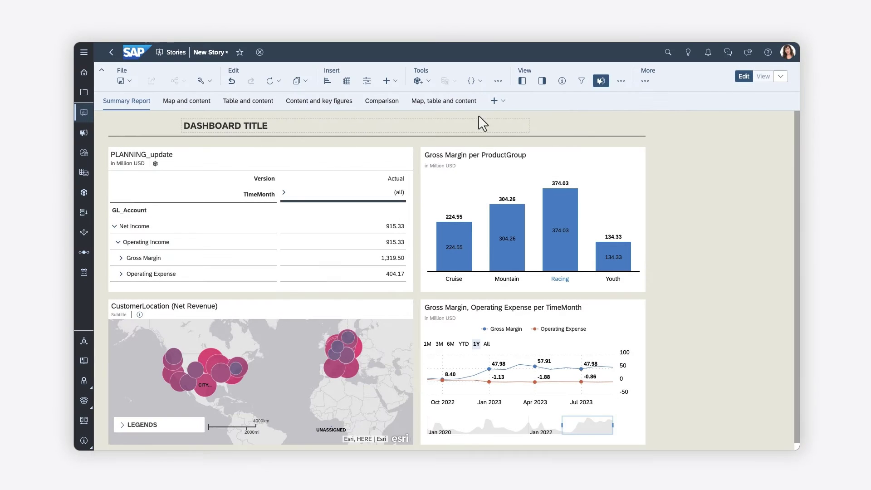
# - Insert an image widget and upload Logo.png into it
pyautogui.click(386, 81)
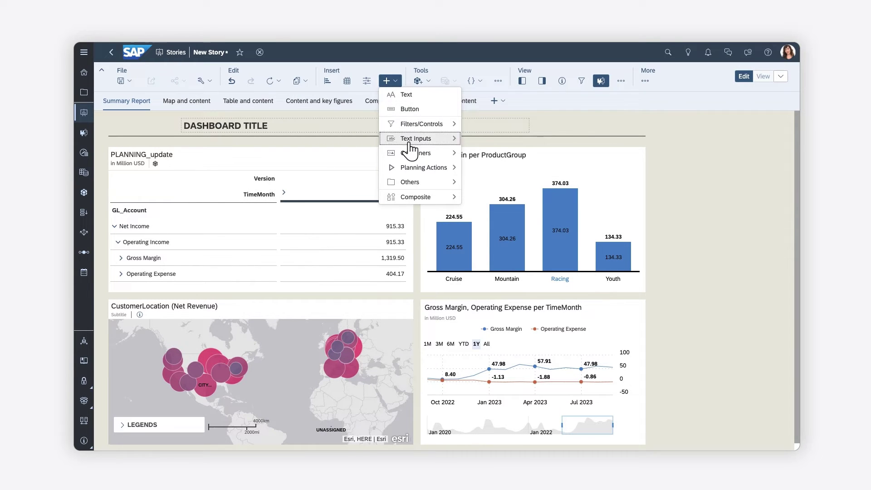
pyautogui.moveTo(415, 182)
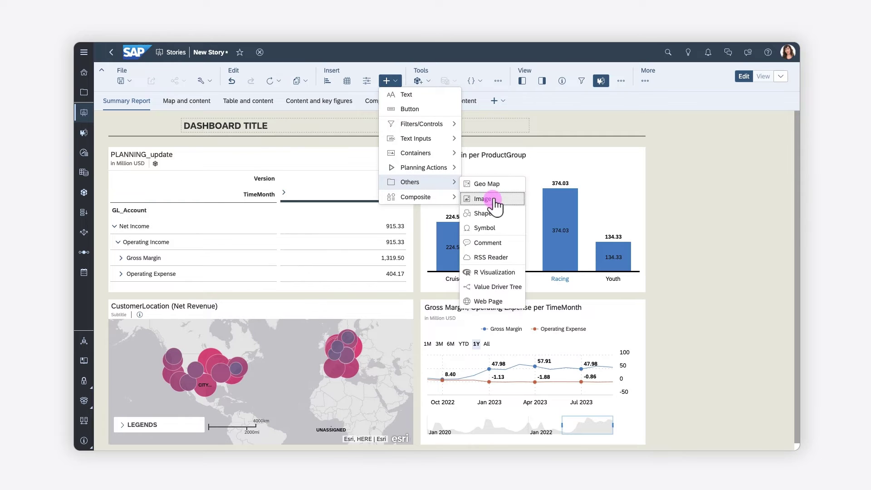
pyautogui.click(492, 199)
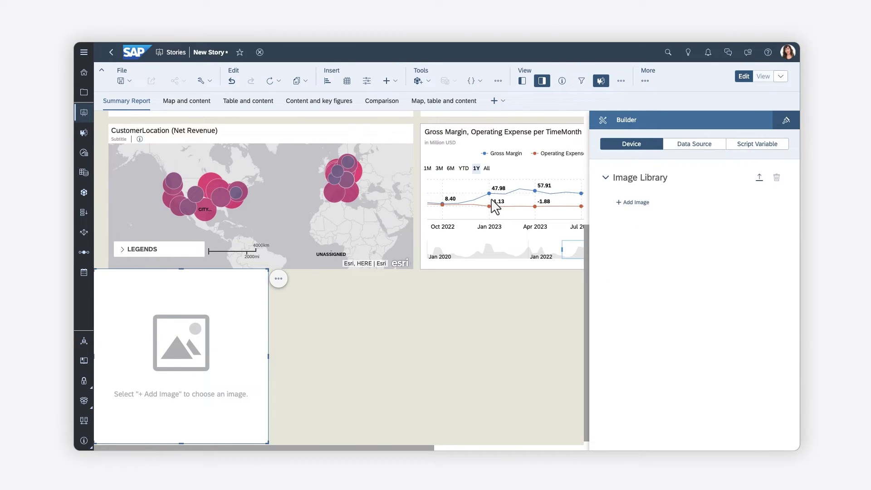
pyautogui.click(618, 203)
pyautogui.click(346, 208)
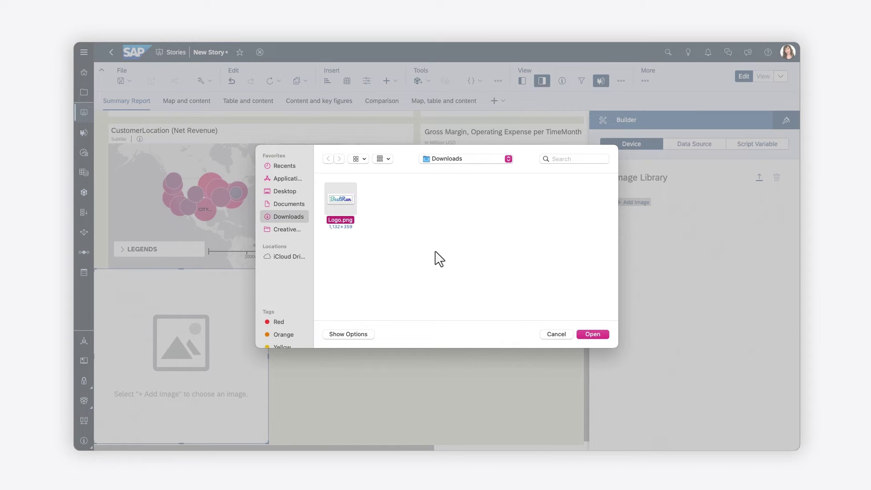
pyautogui.click(590, 332)
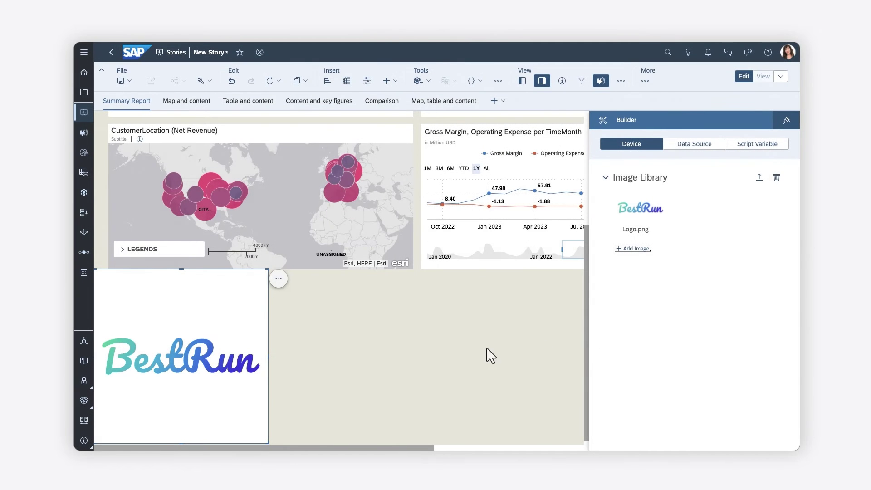
# - Shrink the BestRun logo and place it top left beside the title
pyautogui.moveTo(268, 441); pyautogui.dragTo(157, 289)
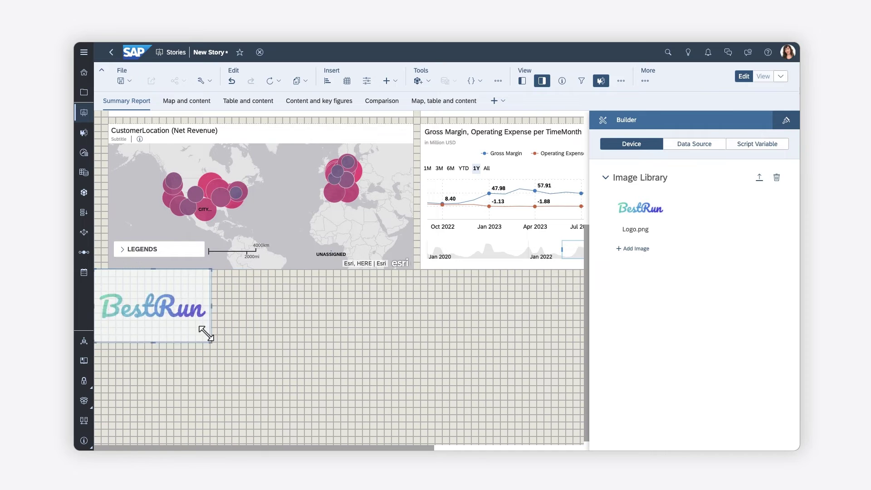
pyautogui.scroll(3, 154, 289)
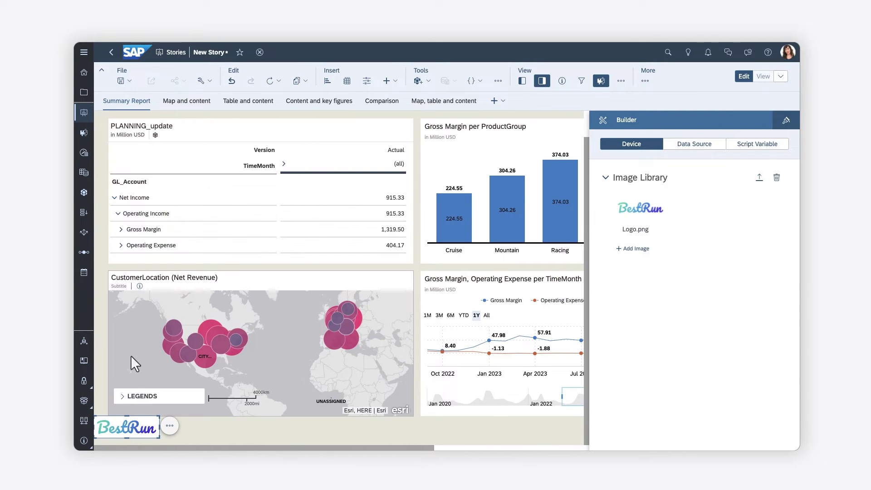
pyautogui.moveTo(151, 415); pyautogui.dragTo(163, 117)
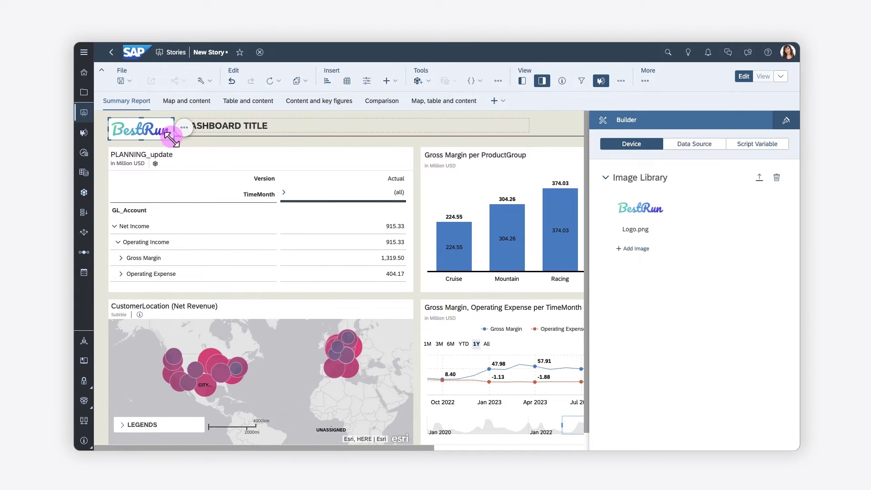
pyautogui.moveTo(174, 140); pyautogui.dragTo(172, 144)
pyautogui.click(177, 112)
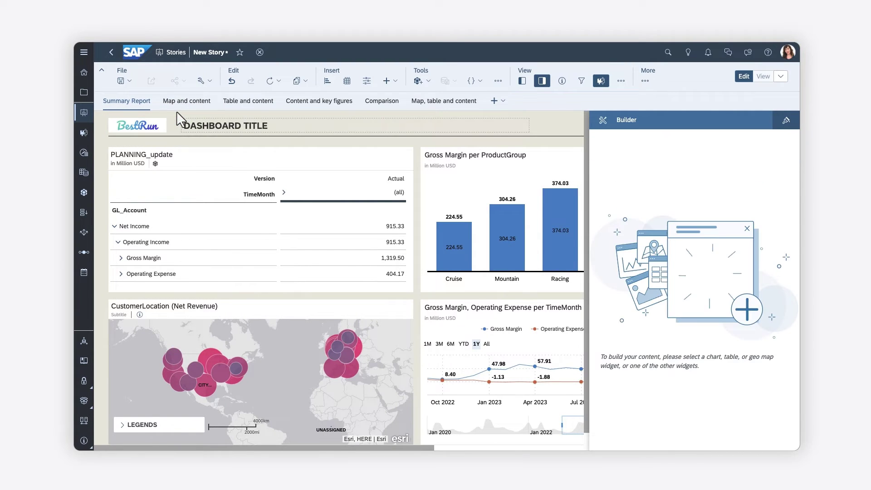
# - Add a 'View Key Figures' text box aligned with the title row
pyautogui.click(541, 82)
pyautogui.click(389, 83)
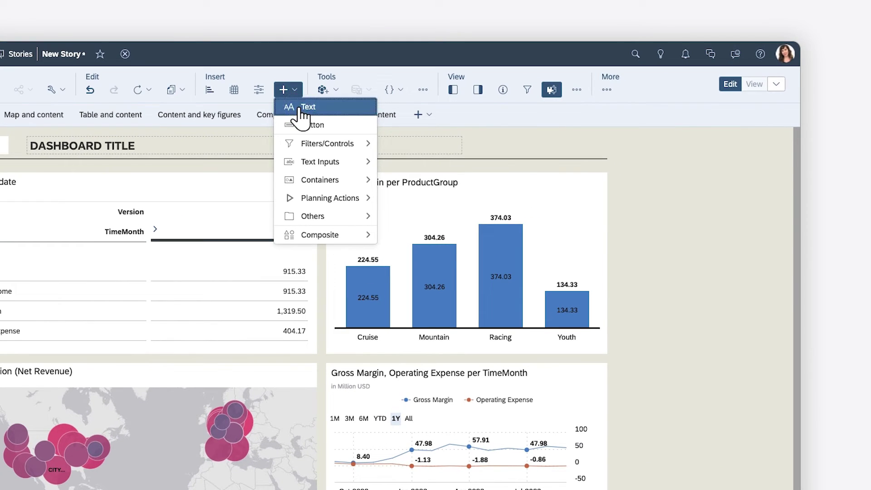
pyautogui.click(299, 106)
pyautogui.write('View Key Figures')
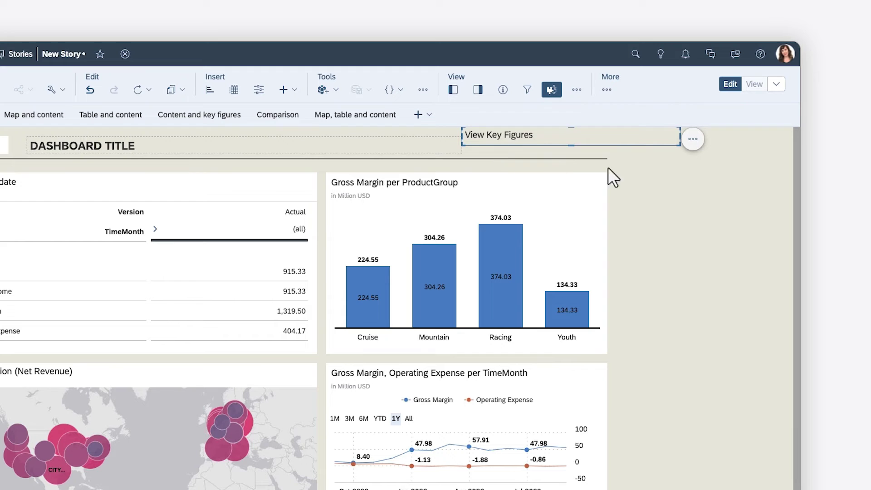
pyautogui.click(644, 176)
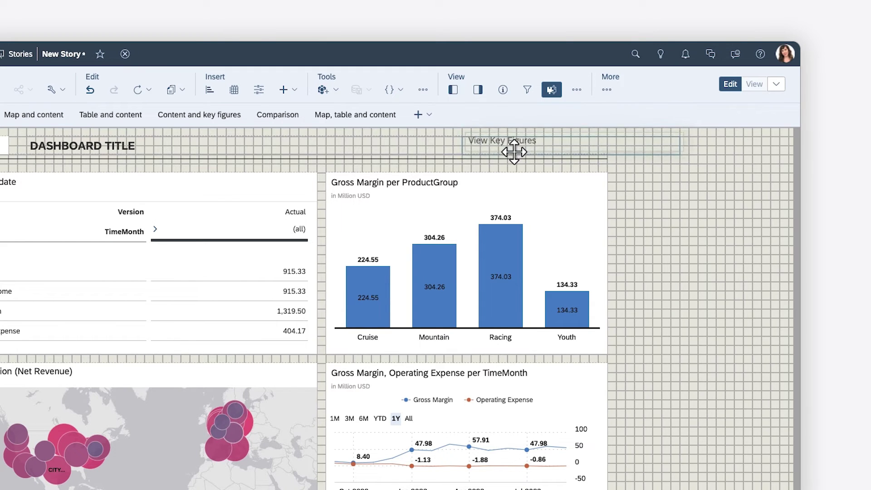
pyautogui.moveTo(510, 141); pyautogui.dragTo(512, 153)
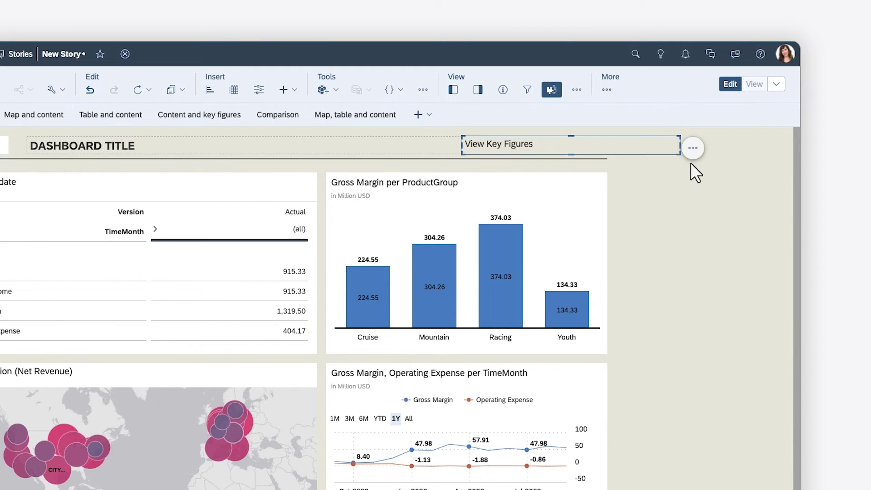
pyautogui.click(693, 148)
pyautogui.click(657, 146)
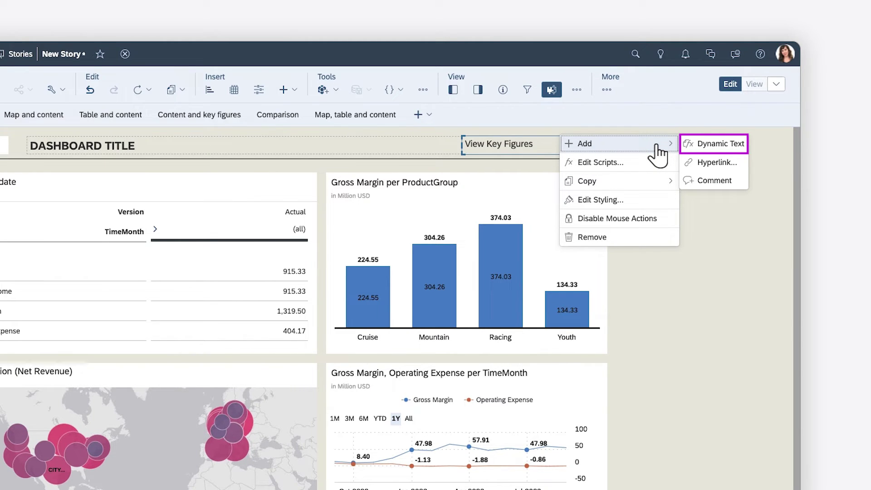
# - Hyperlink 'View Key Figures' to the specific story page 'Content and key figures'
pyautogui.click(715, 164)
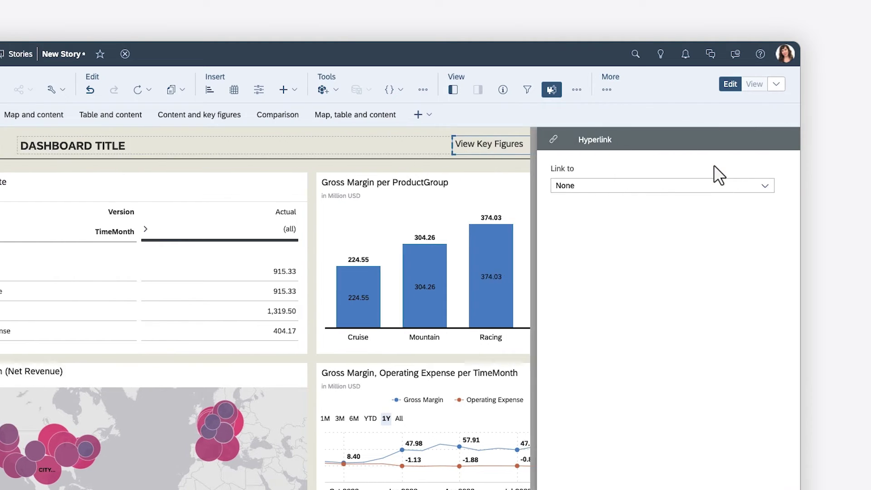
pyautogui.click(765, 188)
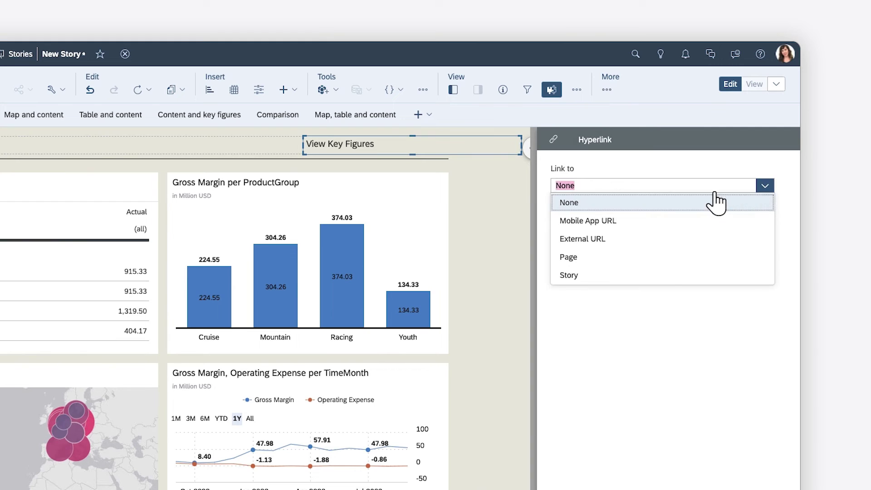
pyautogui.click(667, 262)
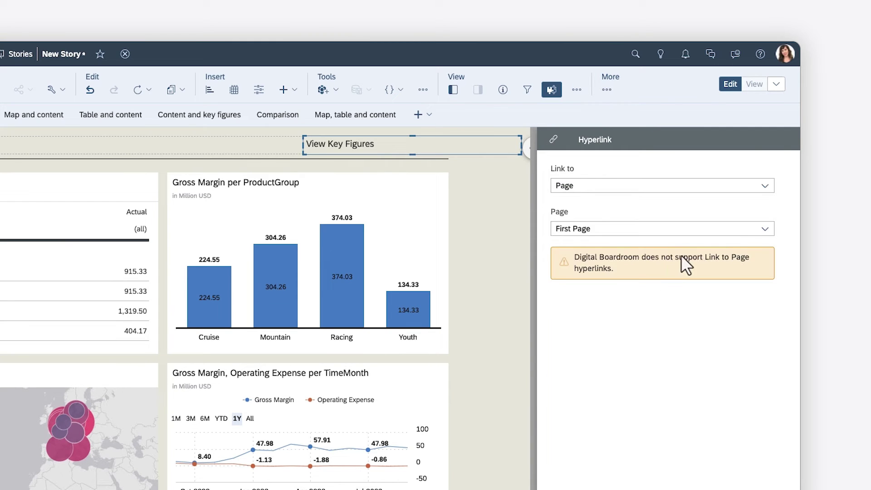
pyautogui.click(761, 228)
pyautogui.click(660, 318)
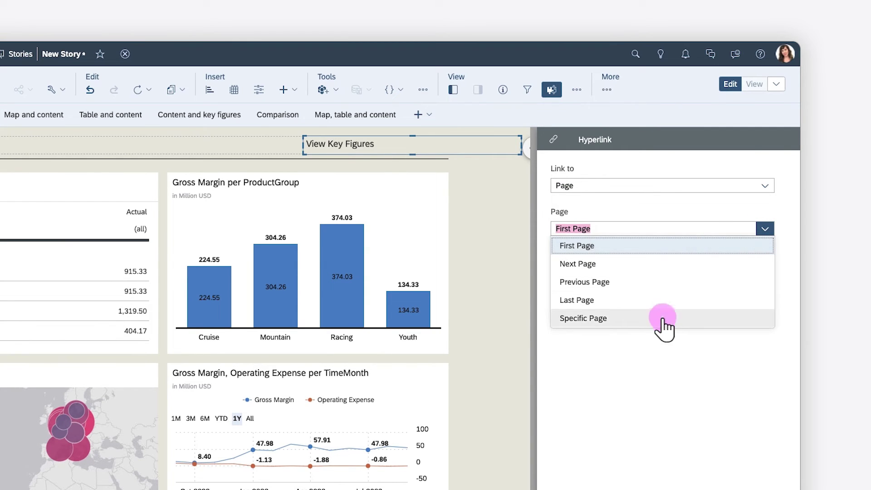
pyautogui.click(765, 269)
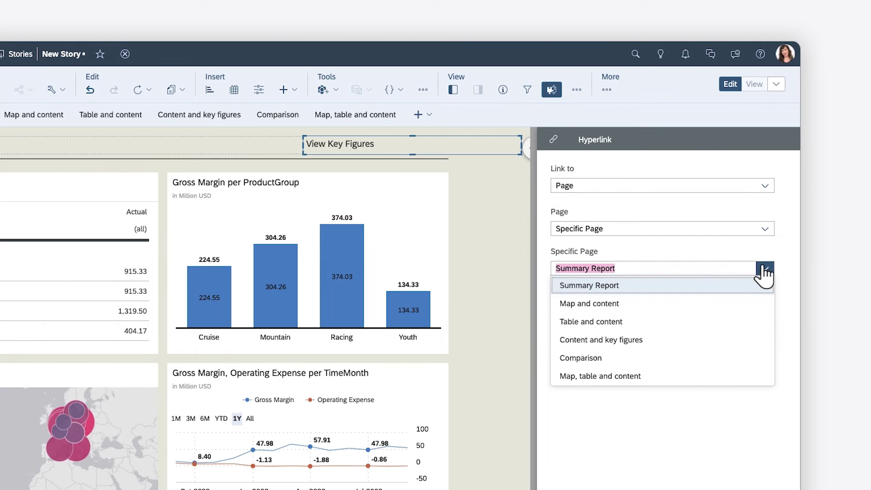
pyautogui.click(648, 339)
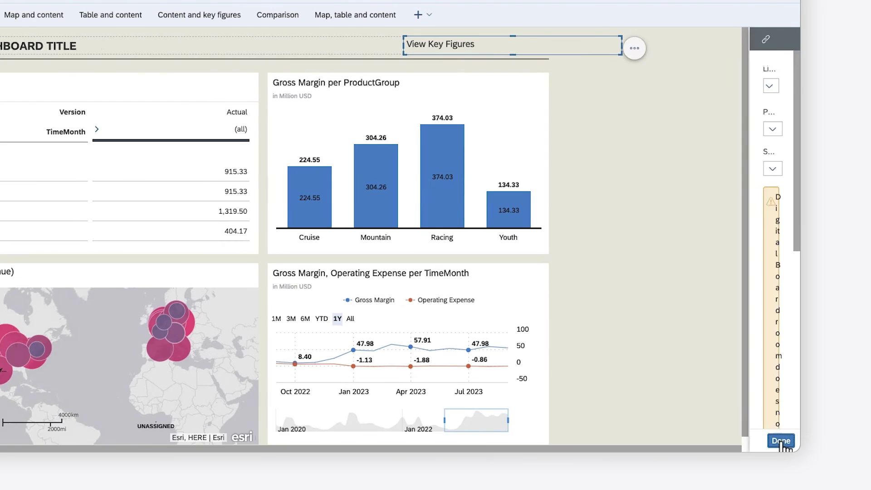
pyautogui.click(781, 441)
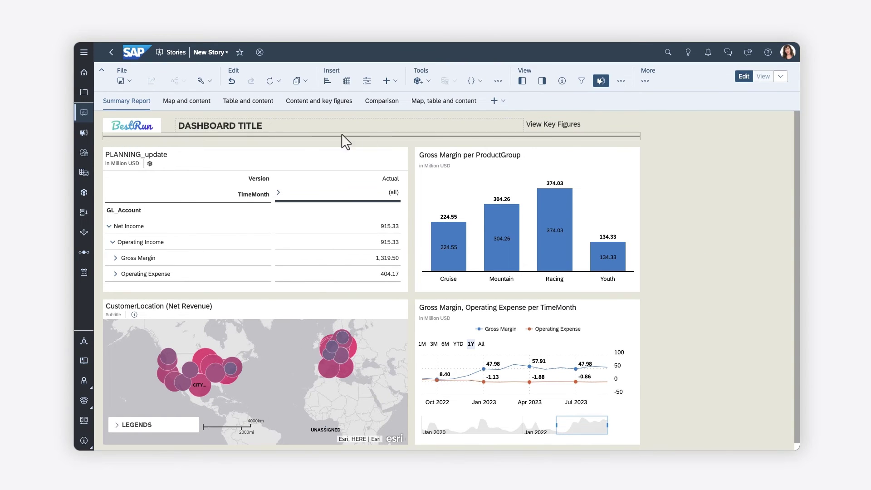
# - Replace the DASHBOARD TITLE text with 'Summary Report'
pyautogui.doubleClick(307, 127)
pyautogui.write('Summary Report')
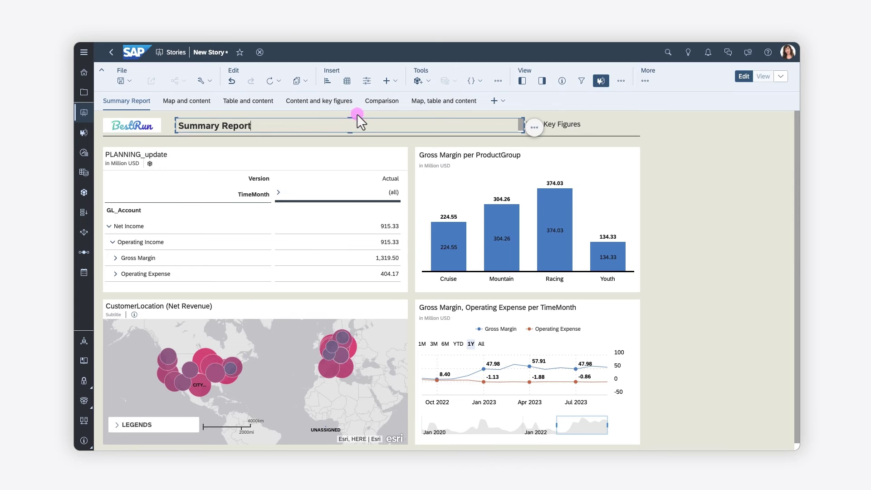
pyautogui.click(357, 114)
pyautogui.click(387, 81)
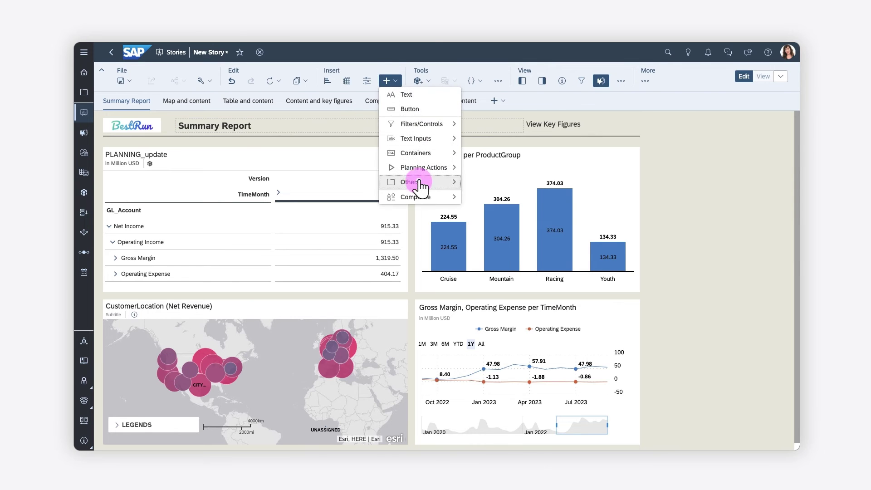
pyautogui.click(420, 182)
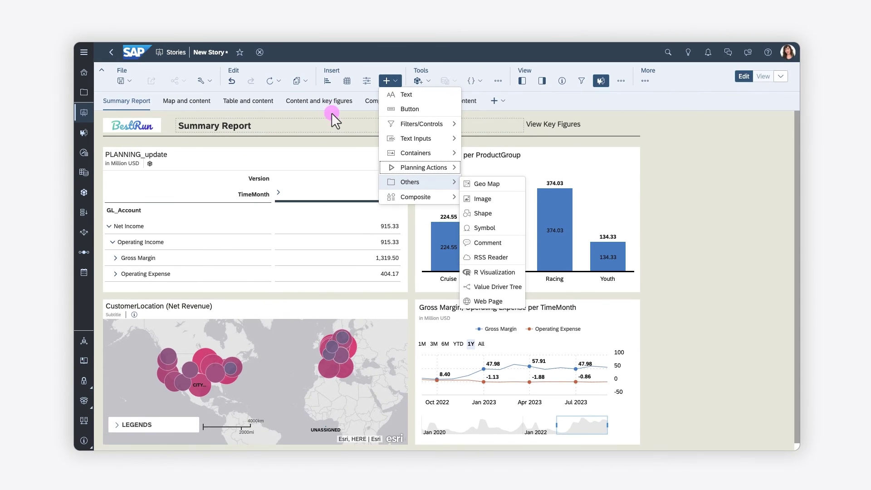
# - Close the insert menu and save the story as 'Summary Report'
pyautogui.click(332, 115)
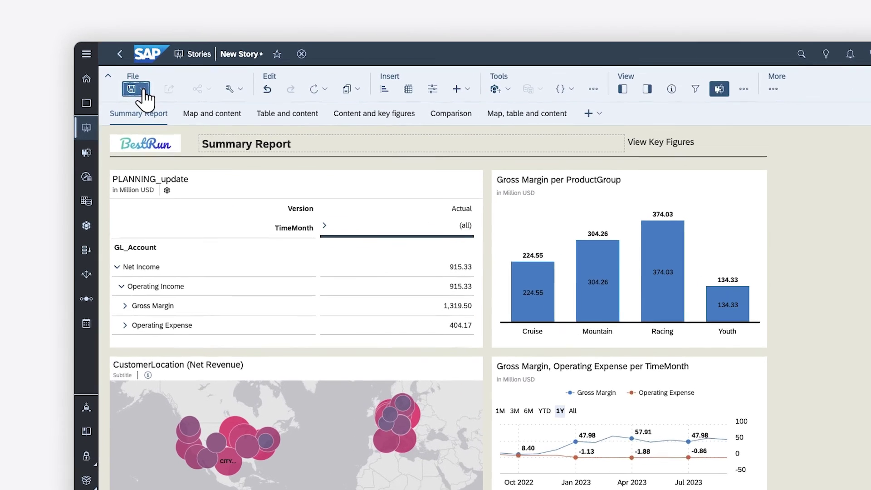
pyautogui.click(144, 90)
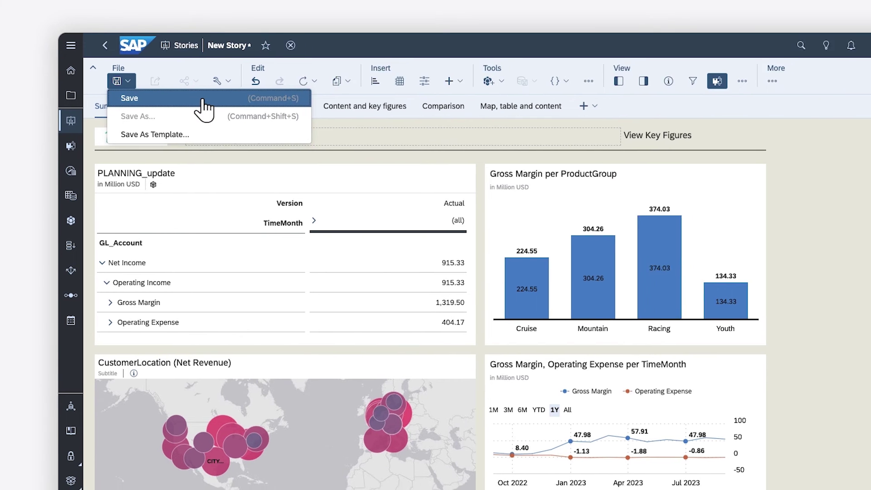
pyautogui.click(220, 109)
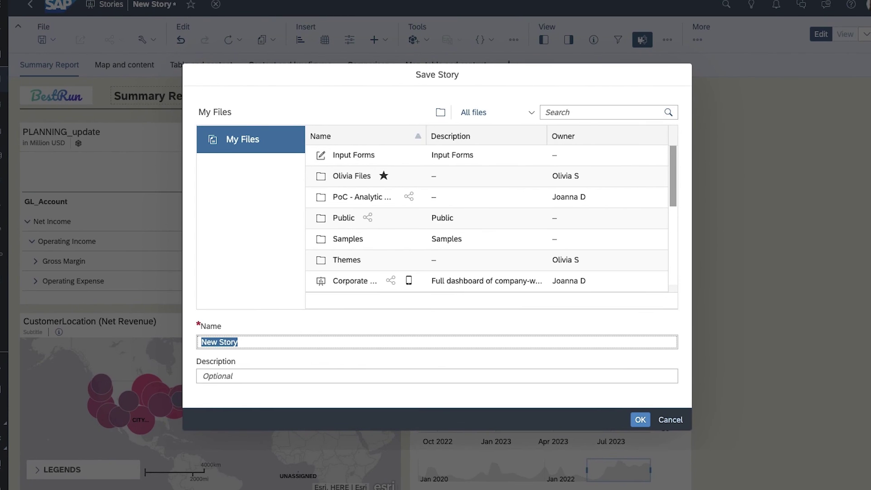
pyautogui.write('Summary Report')
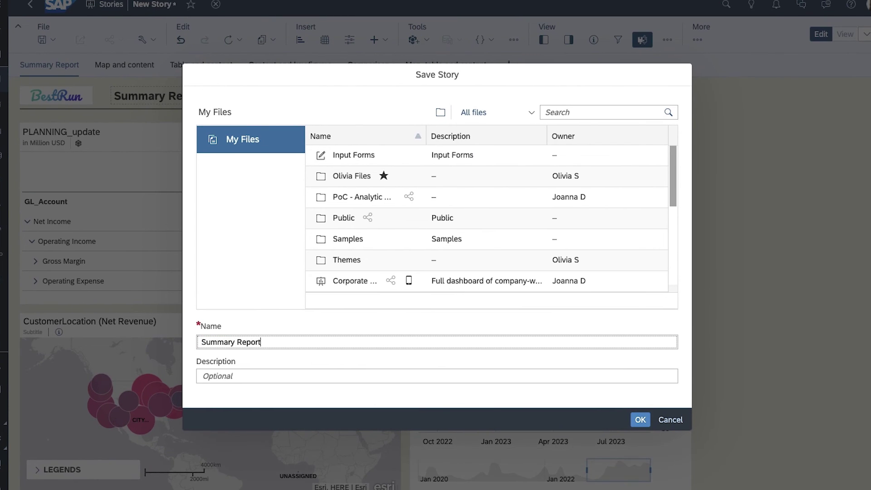
pyautogui.click(640, 419)
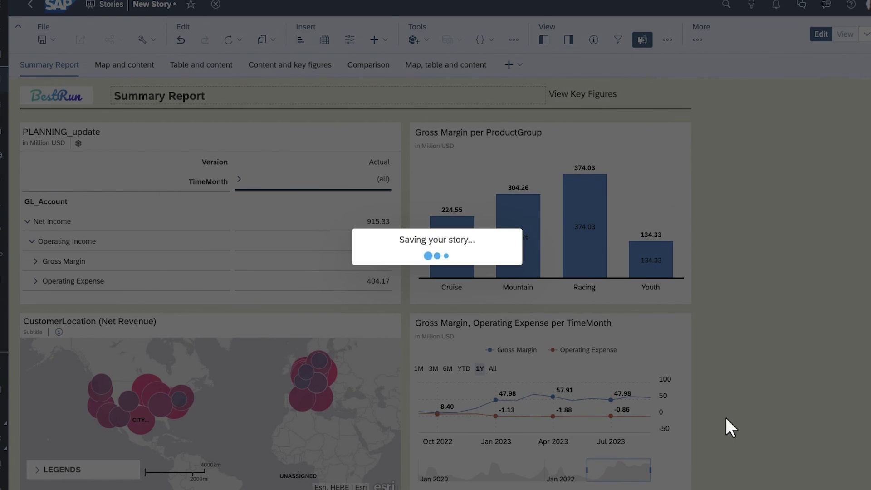